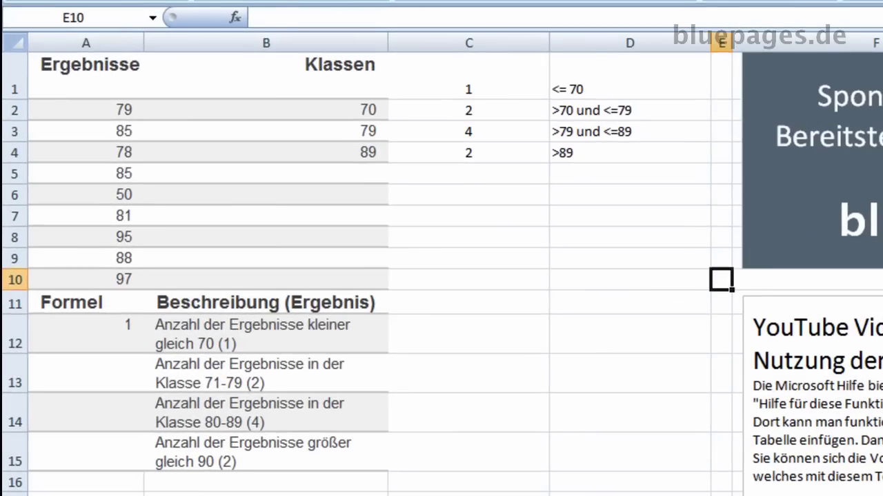
# - Inspect the HÄUFIGKEIT formula in A12 and the array counts in C1:C4
pyautogui.click(48, 191)
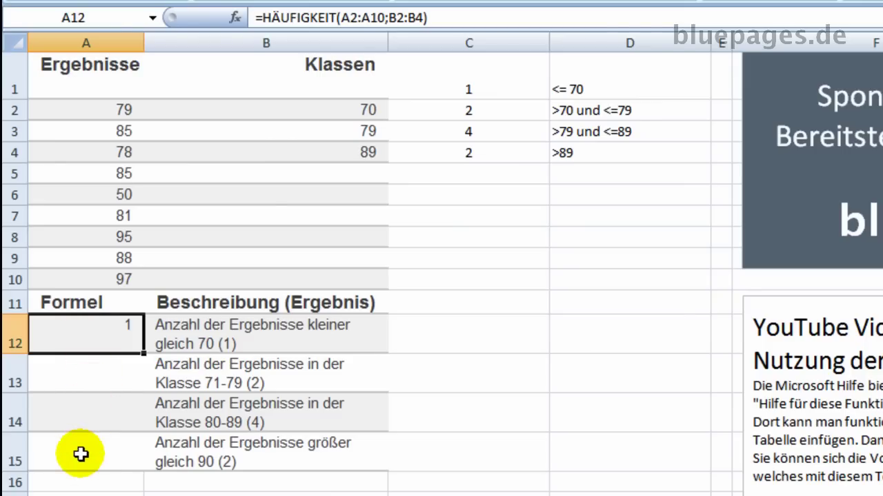
pyautogui.click(467, 129)
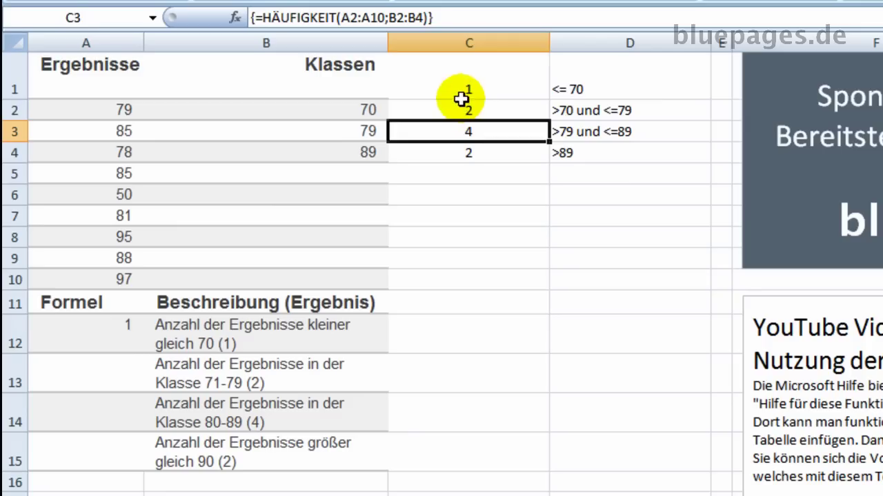
pyautogui.click(461, 97)
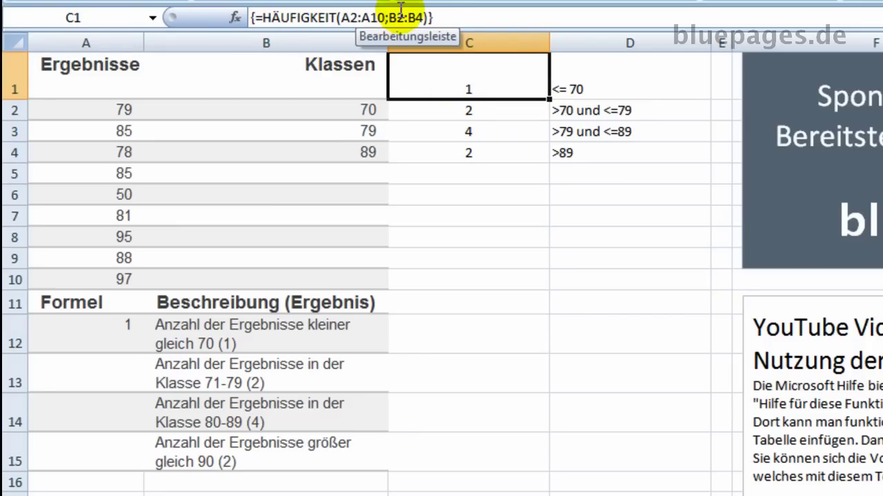
pyautogui.click(463, 109)
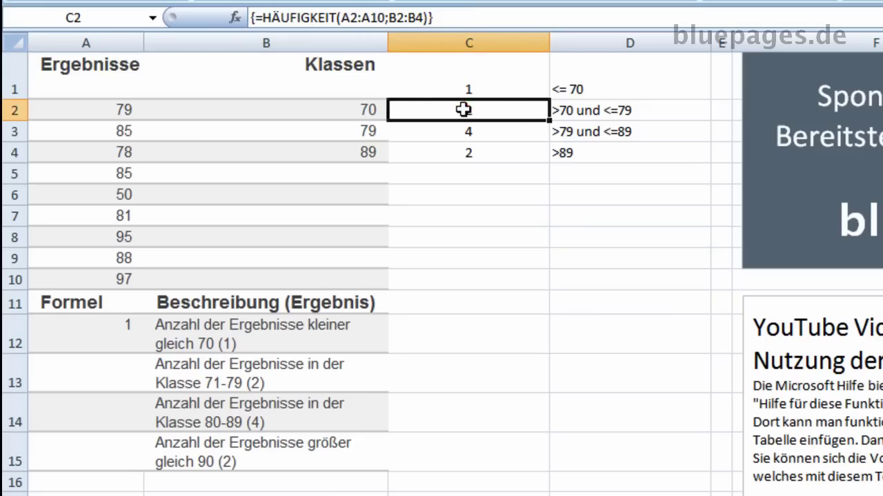
pyautogui.click(459, 131)
pyautogui.click(461, 153)
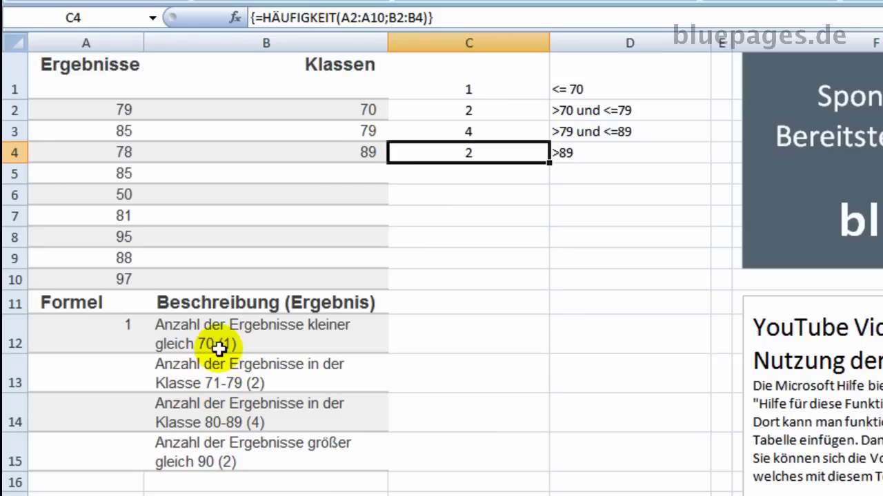
# - Enter the A12 HÄUFIGKEIT formula as an array over A12:A15, giving 1, 2, 4, 2
pyautogui.click(83, 343)
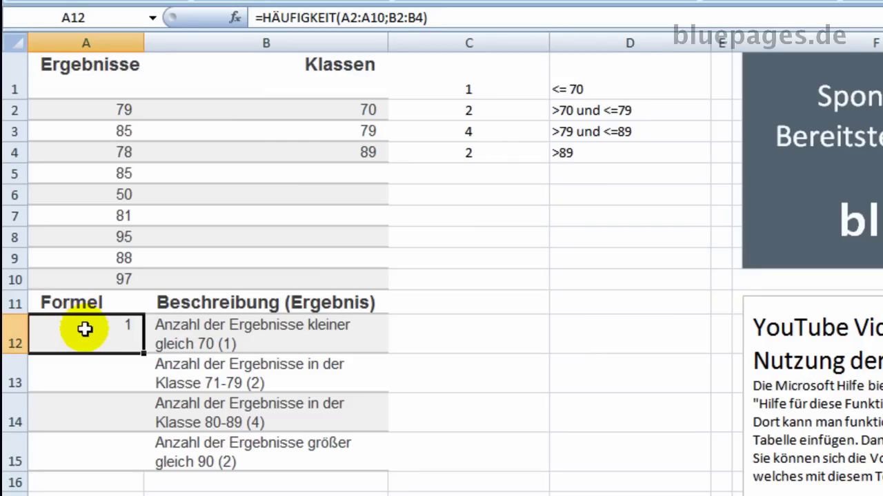
pyautogui.moveTo(92, 330); pyautogui.dragTo(80, 438)
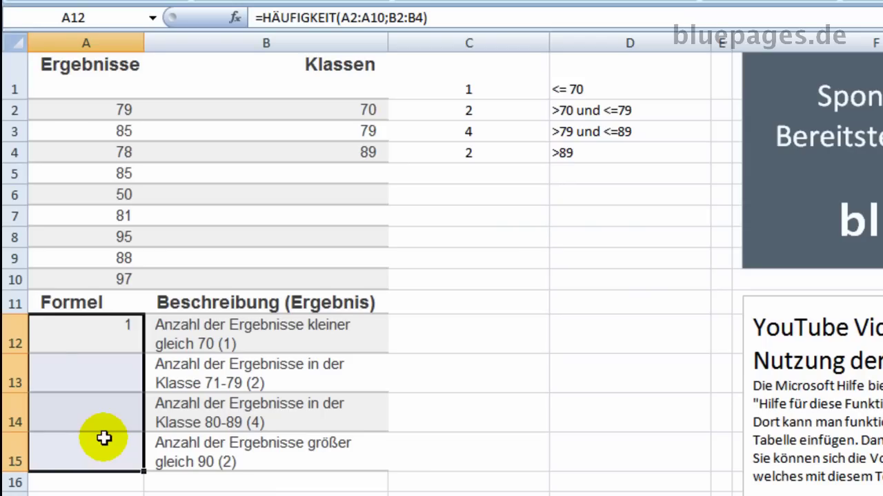
pyautogui.press('F2')
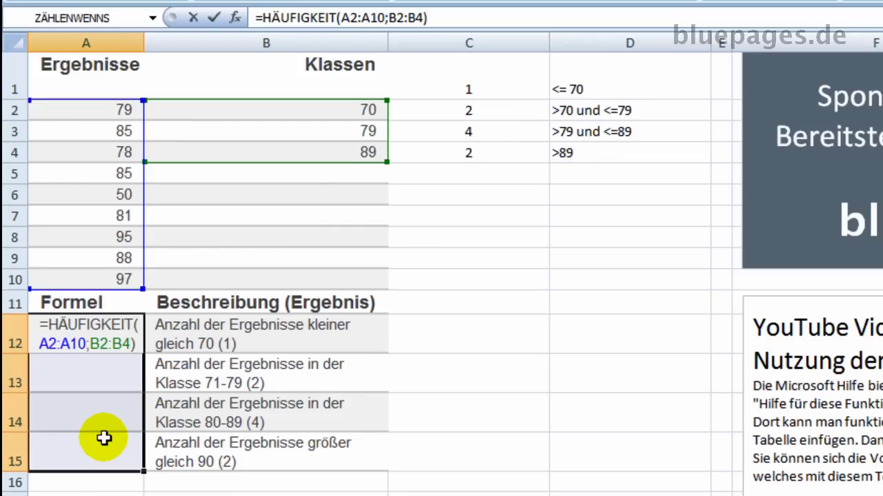
pyautogui.hotkey('ctrl', 'shift', 'Return')
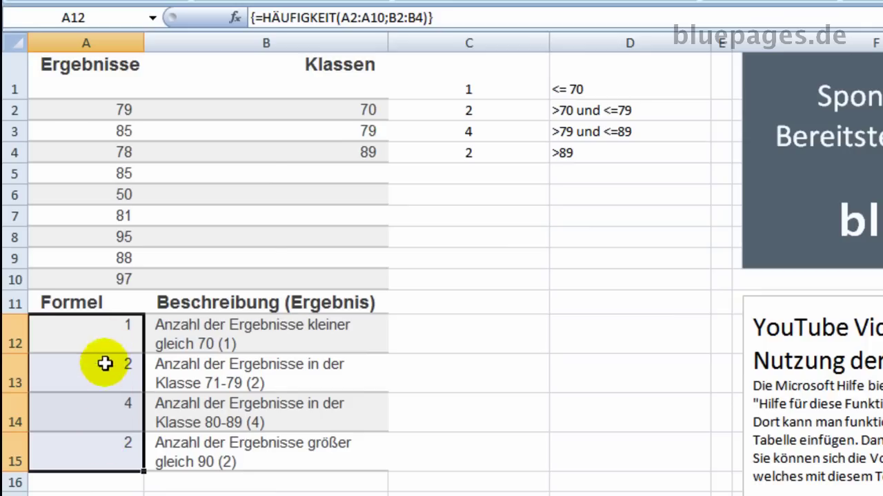
# - Compare the results with the counts in C1:C4 and the class labels in D1:D4
pyautogui.moveTo(477, 78); pyautogui.dragTo(479, 146)
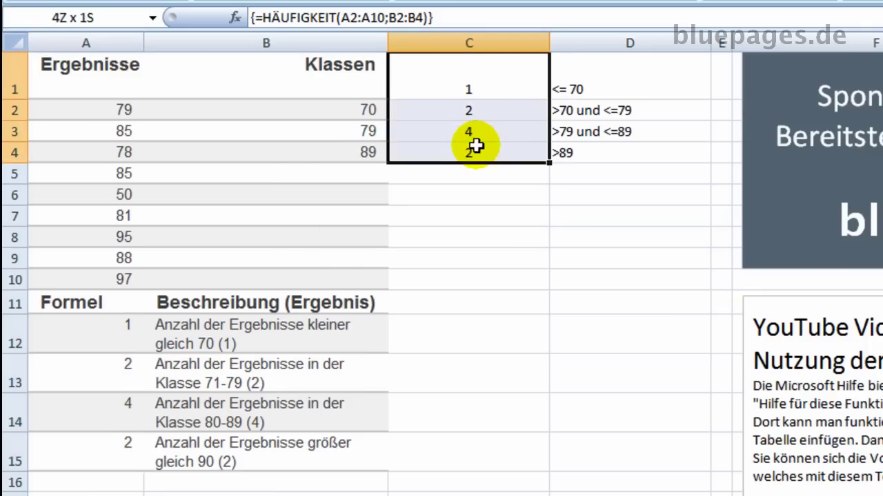
pyautogui.moveTo(593, 97); pyautogui.dragTo(600, 149)
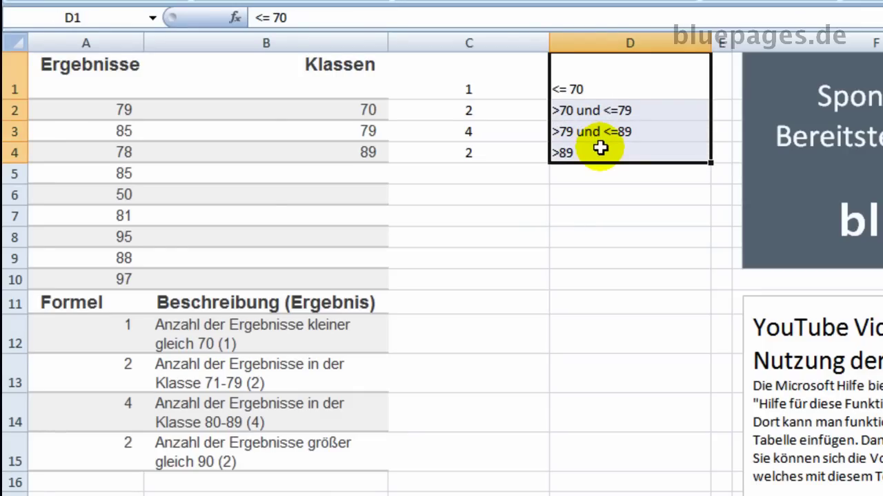
pyautogui.click(487, 83)
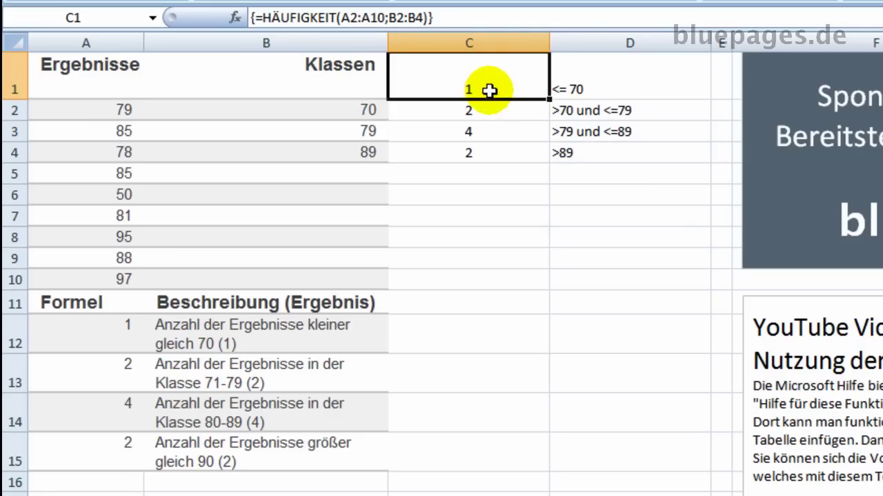
pyautogui.click(484, 113)
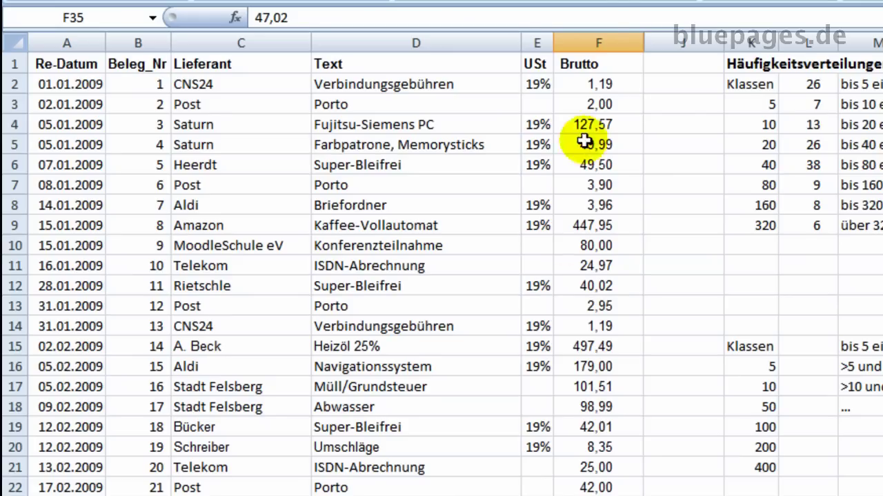
# - Select the Brutto column F and scroll down through its values
pyautogui.click(591, 43)
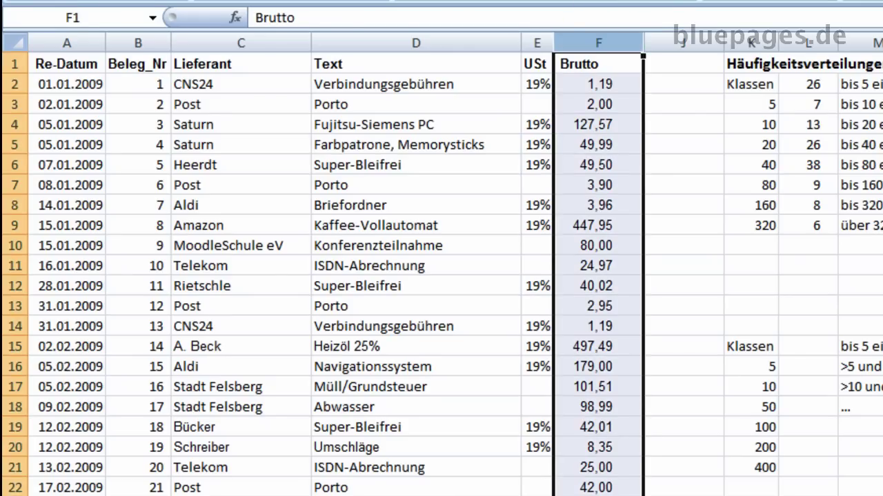
pyautogui.scroll(-4, 441, 248)
pyautogui.scroll(-7, 441, 248)
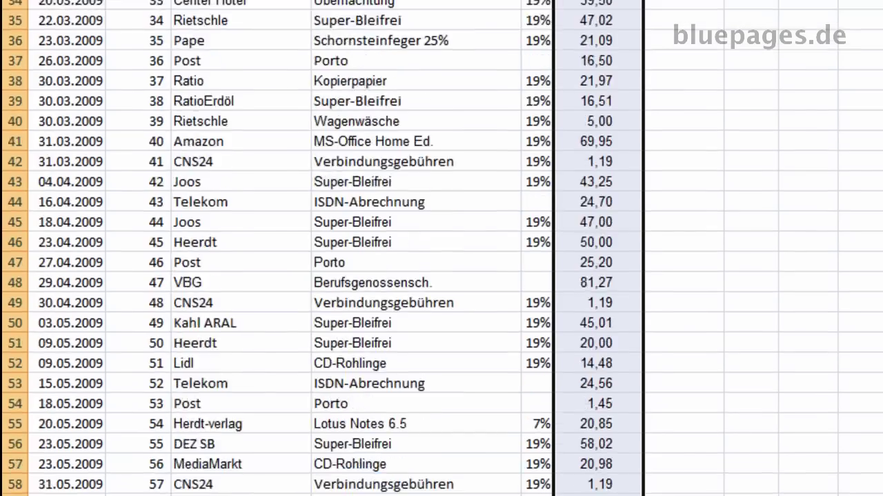
pyautogui.scroll(-6, 441, 249)
pyautogui.scroll(-3, 441, 248)
pyautogui.scroll(-3, 441, 249)
pyautogui.scroll(-3, 441, 248)
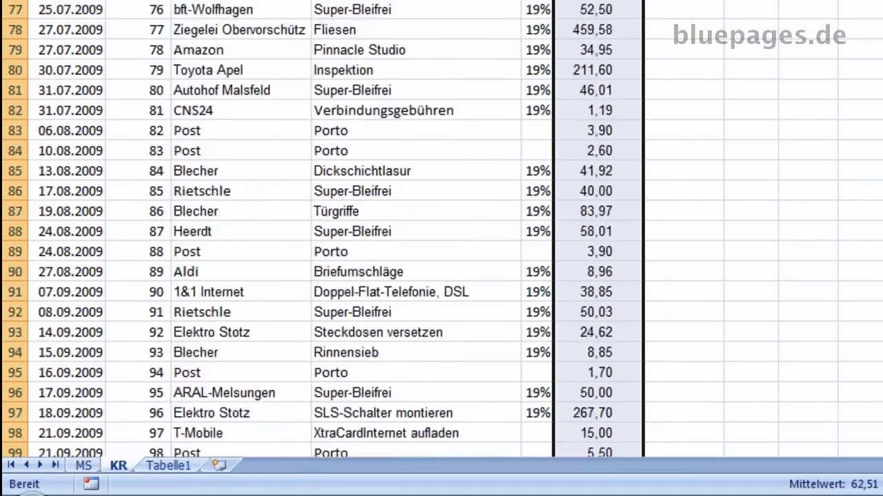
pyautogui.scroll(-3, 441, 248)
pyautogui.scroll(-2, 442, 248)
pyautogui.scroll(-4, 442, 248)
pyautogui.scroll(-2, 441, 248)
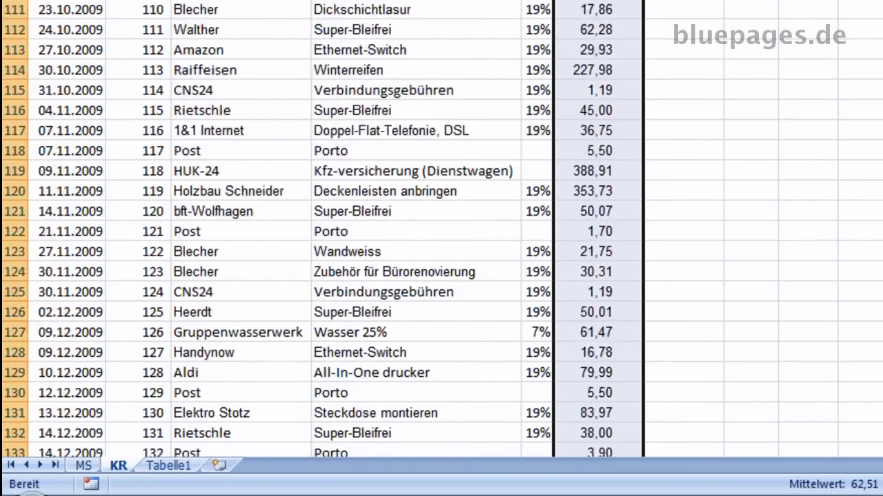
pyautogui.scroll(-1, 442, 248)
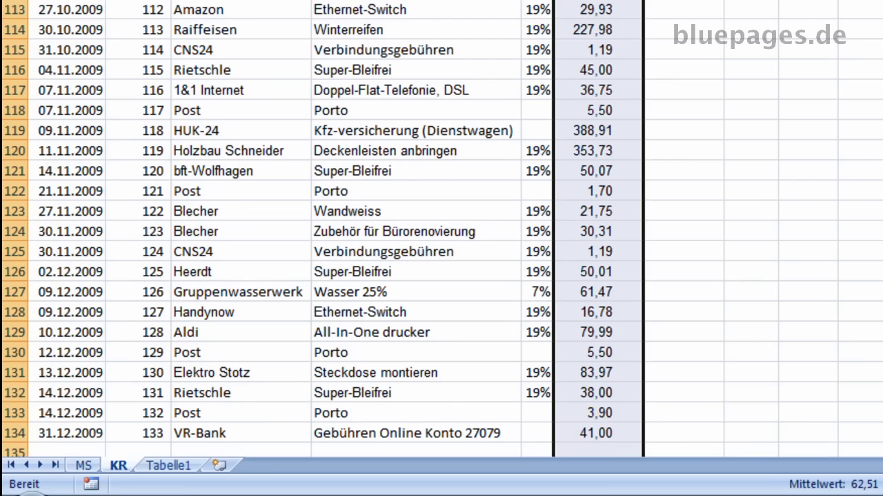
# - Scroll back to the top and select the column L class counts to confirm a total of 133
pyautogui.scroll(20, 441, 228)
pyautogui.scroll(7, 441, 228)
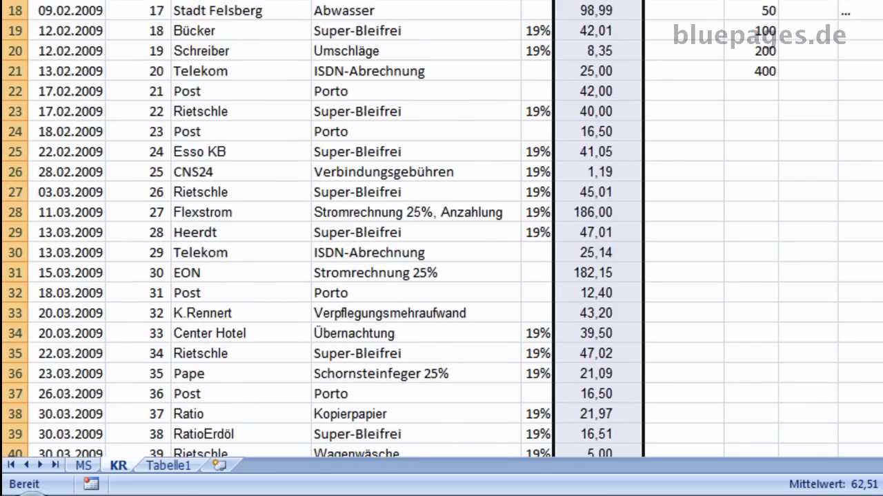
pyautogui.scroll(4, 442, 227)
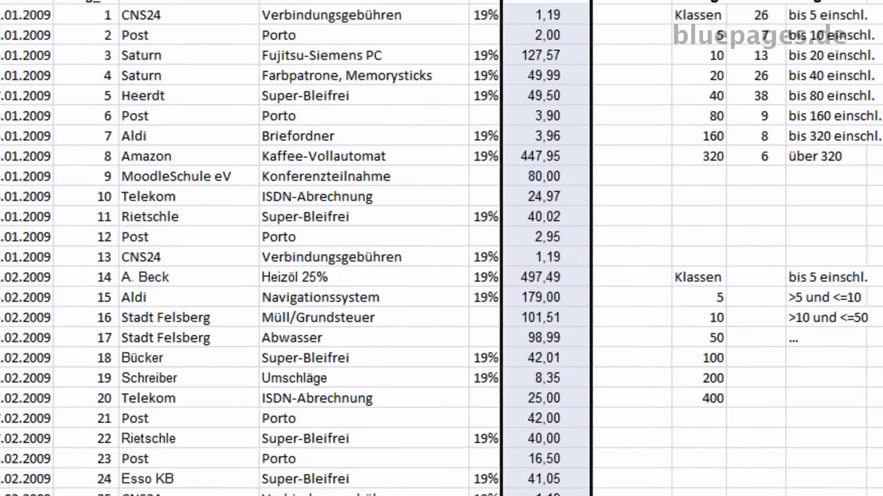
pyautogui.moveTo(748, 57); pyautogui.dragTo(749, 196)
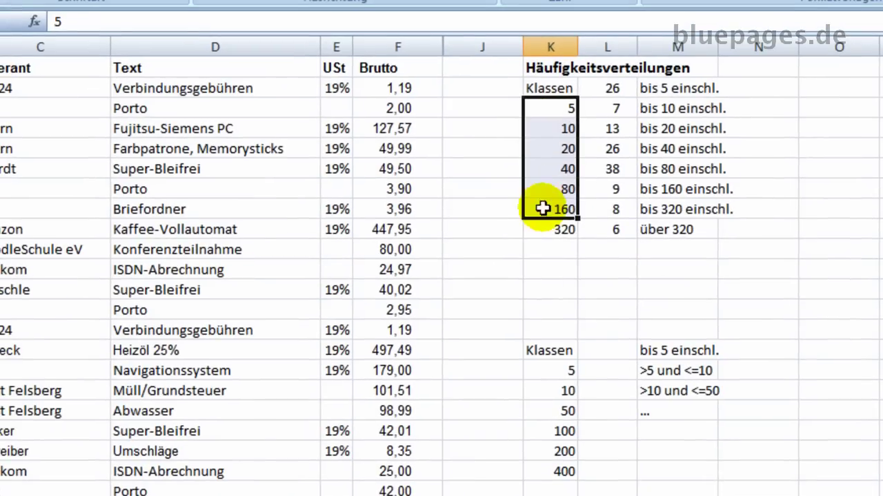
pyautogui.moveTo(448, 2); pyautogui.dragTo(473, 121)
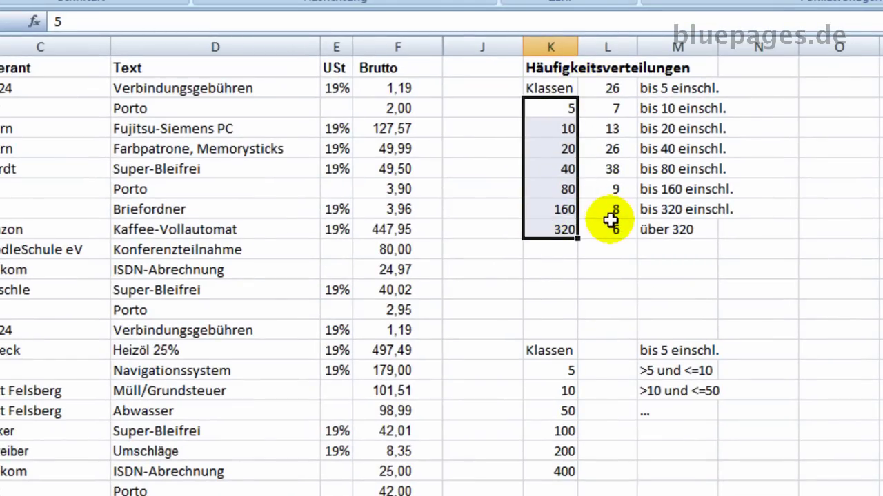
pyautogui.click(812, 328)
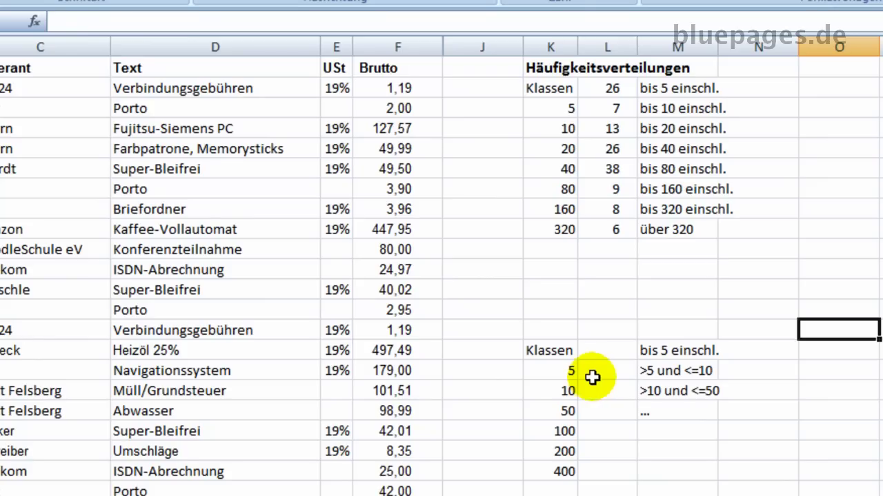
pyautogui.moveTo(553, 351); pyautogui.dragTo(556, 472)
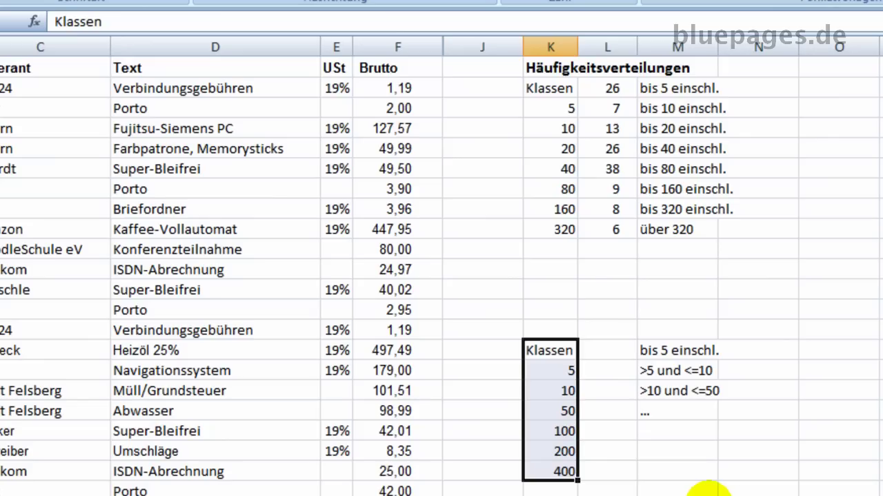
pyautogui.click(606, 347)
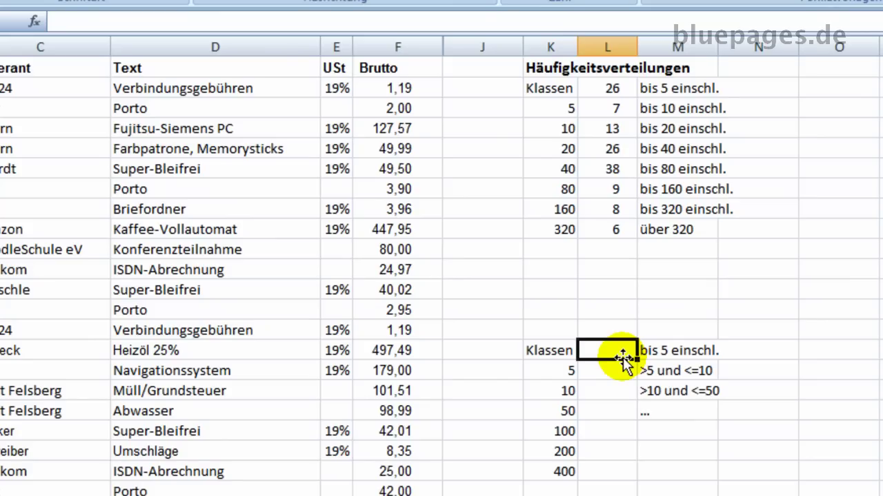
# - Enter =HÄUFIGKEIT(F:F;K16:K21) in L15 to count column F against classes K16:K21, returning 26
pyautogui.write('=')
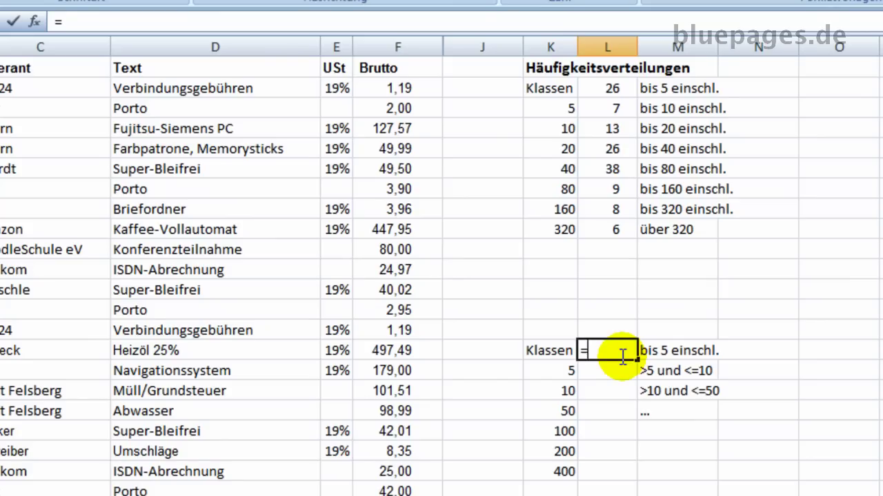
pyautogui.write('h')
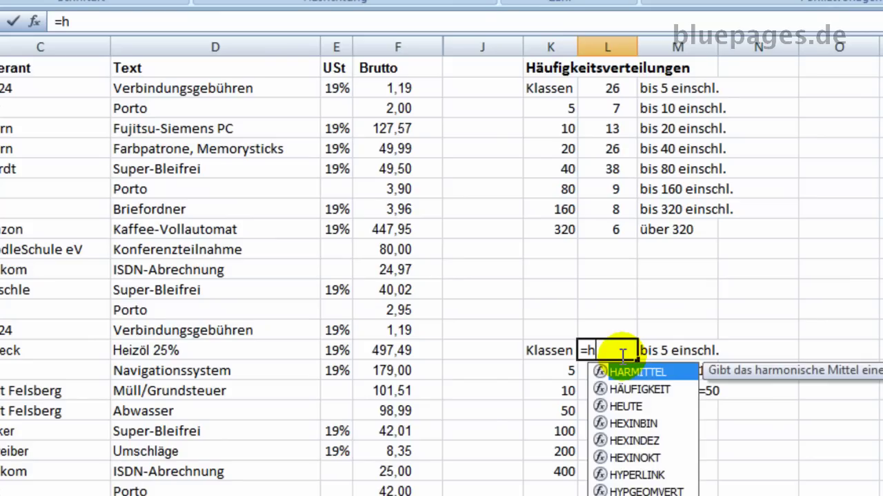
pyautogui.doubleClick(621, 391)
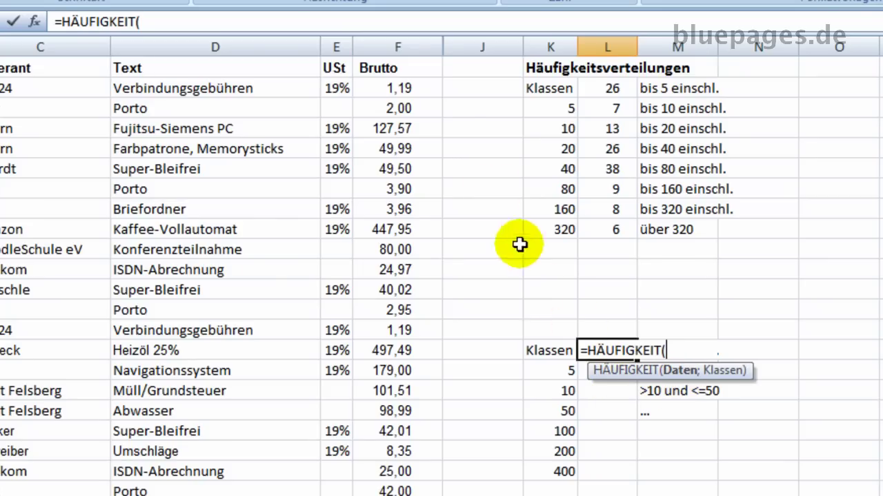
pyautogui.click(398, 43)
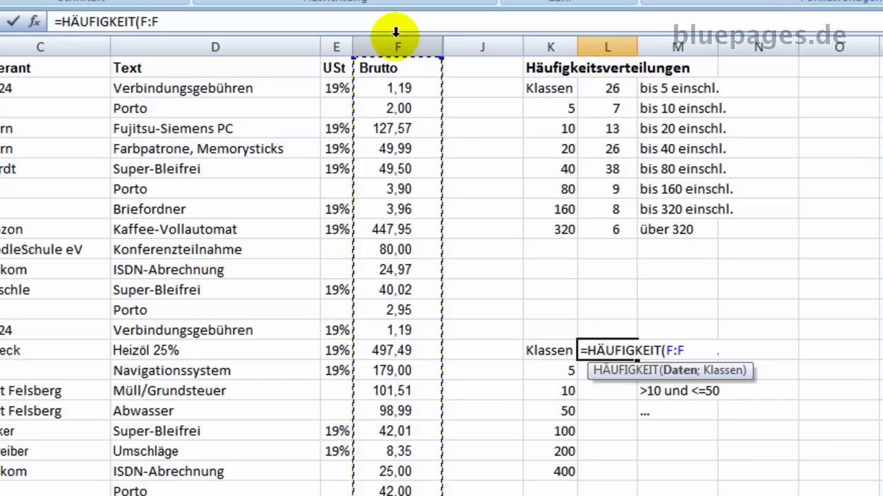
pyautogui.write(';')
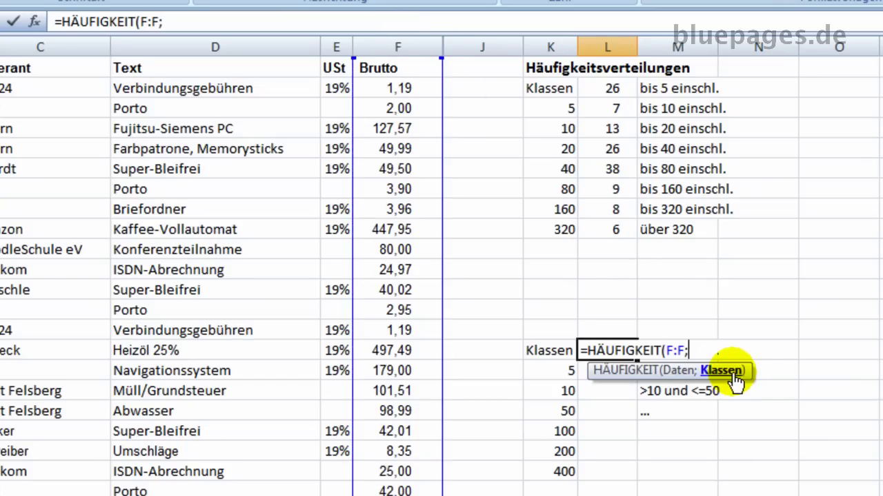
pyautogui.moveTo(565, 376); pyautogui.dragTo(541, 471)
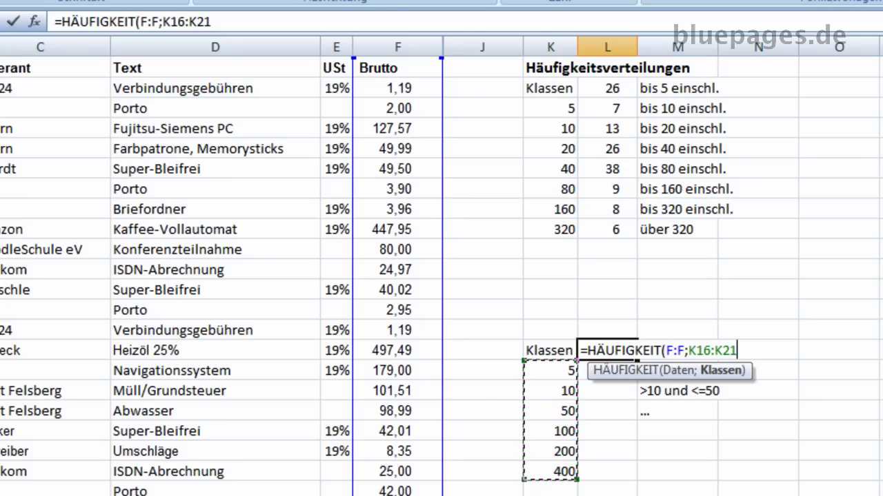
pyautogui.press('Return')
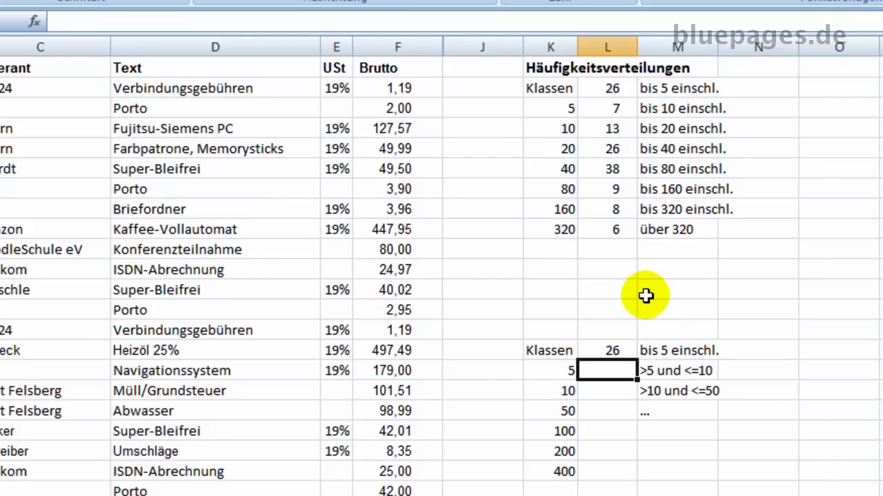
# - Make {=HÄUFIGKEIT(F:F;K16:K21)} an array over L15:L21, giving 26, 7, 63, 18, 8, 7, 4
pyautogui.click(608, 108)
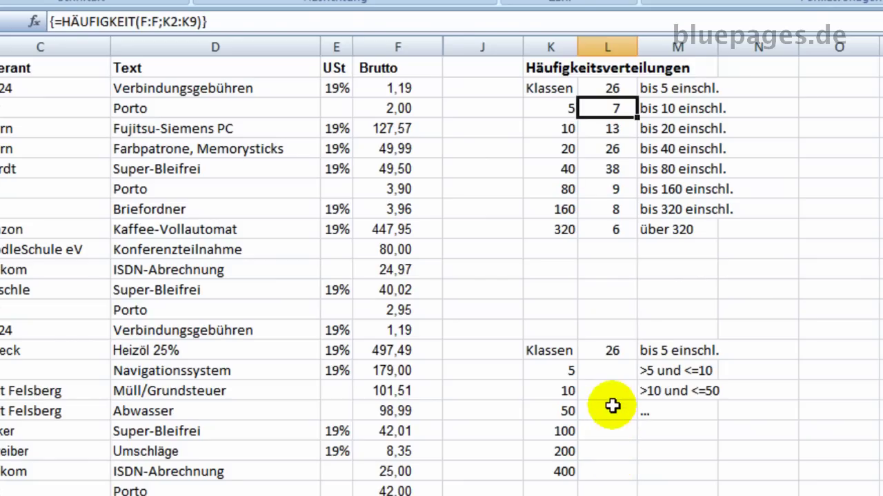
pyautogui.moveTo(605, 351); pyautogui.dragTo(606, 472)
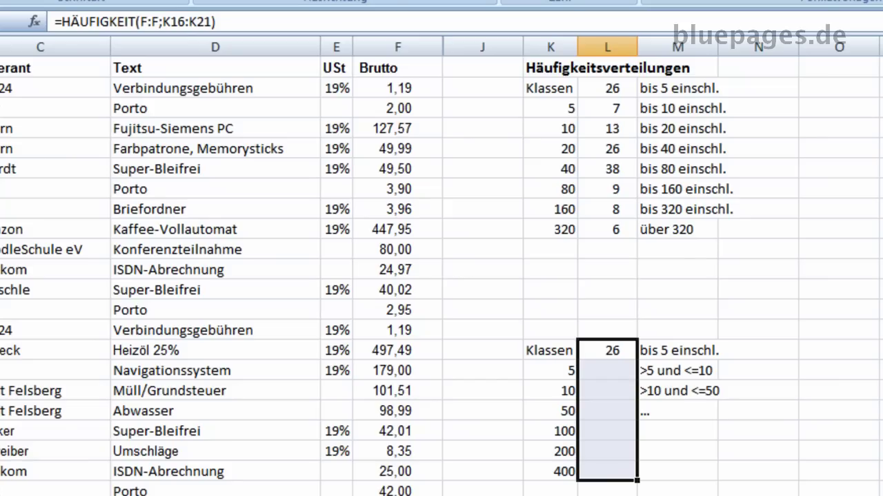
pyautogui.press('F2')
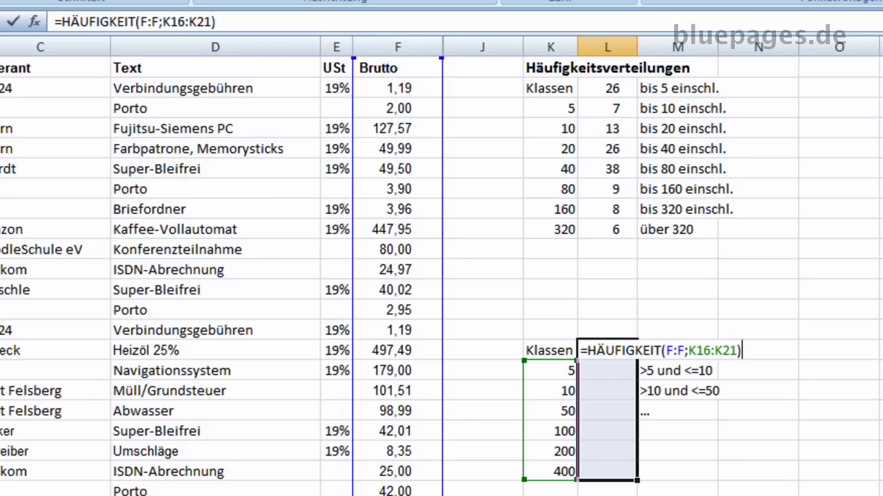
pyautogui.hotkey('ctrl', 'shift', 'Return')
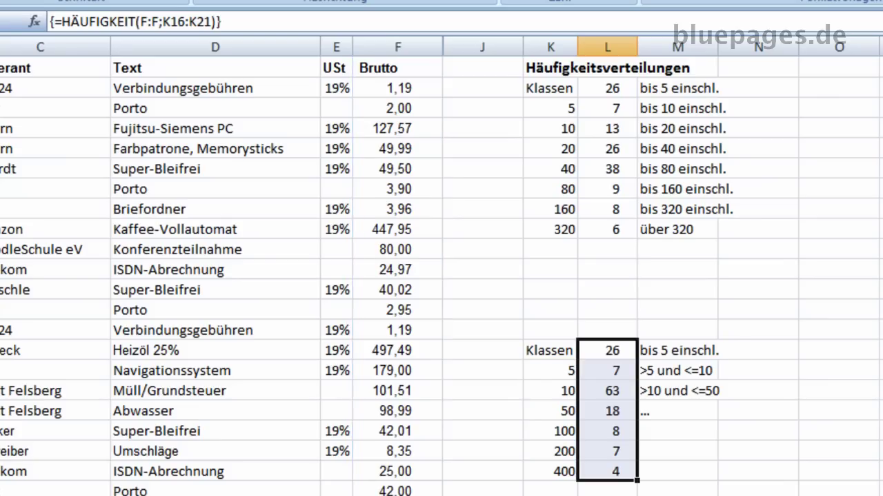